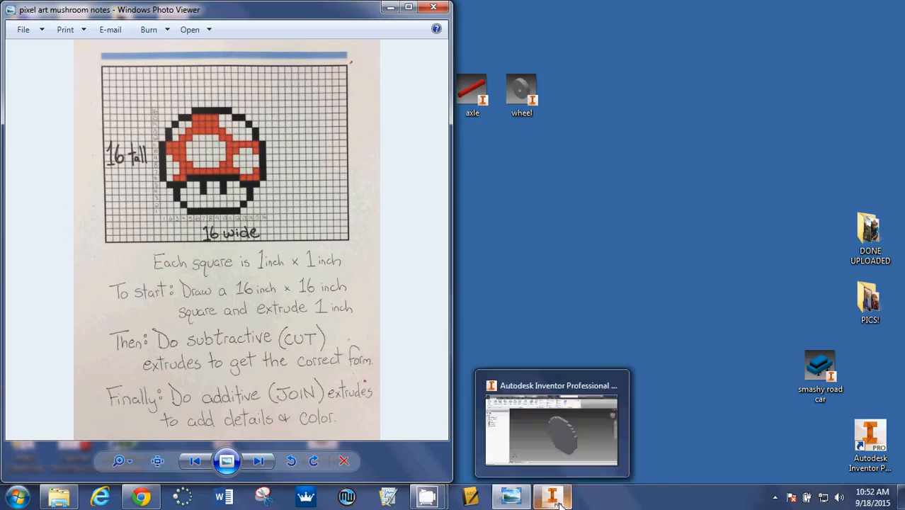
- Switch to Inventor, orient the pixel-art part to its front view, and go back to the mushroom notes
left_click(558, 501)
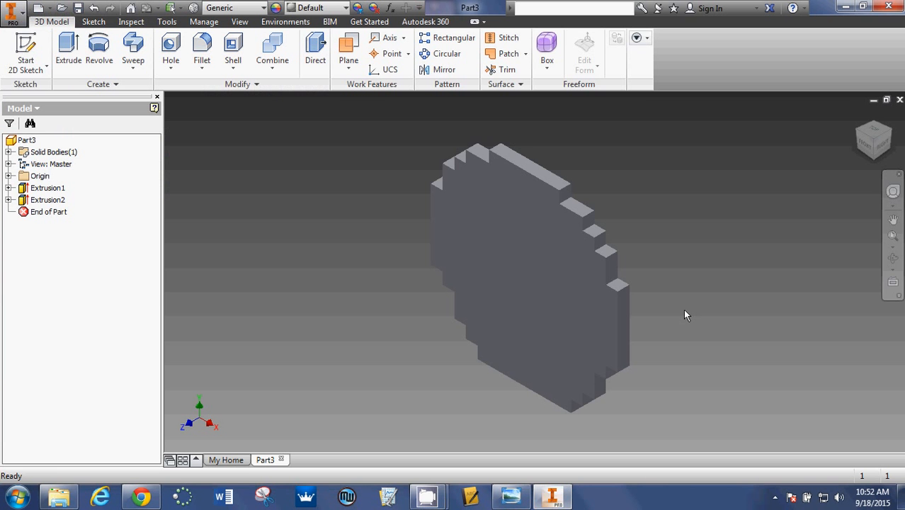
left_click(864, 145)
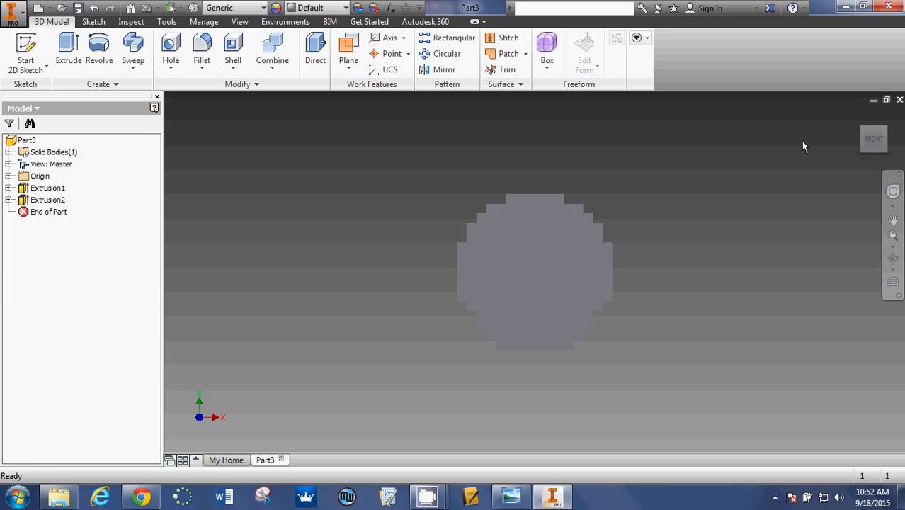
left_click(844, 9)
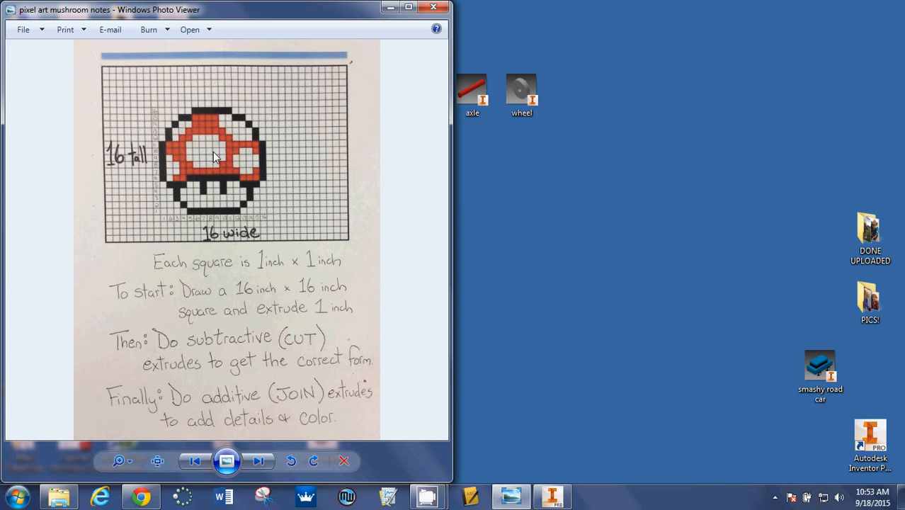
- Return to Inventor and start a 2D sketch on the part's front face
left_click(553, 498)
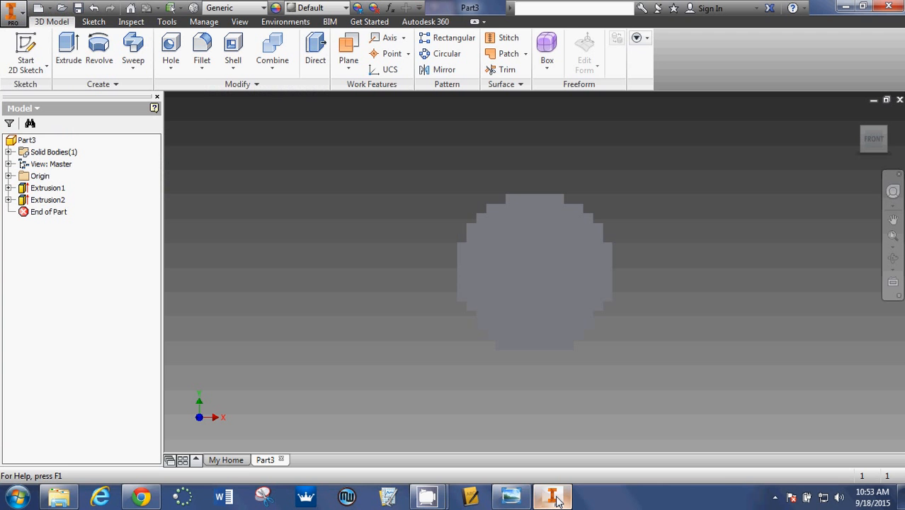
left_click(27, 48)
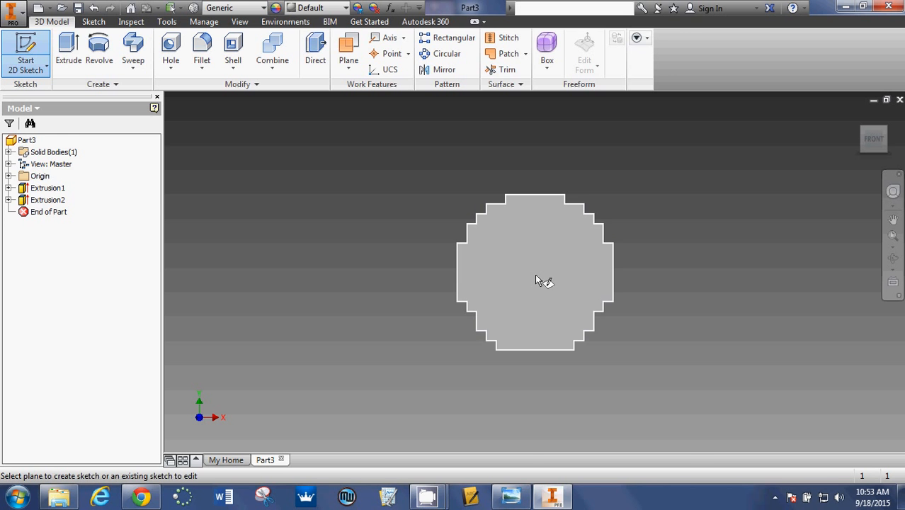
left_click(536, 281)
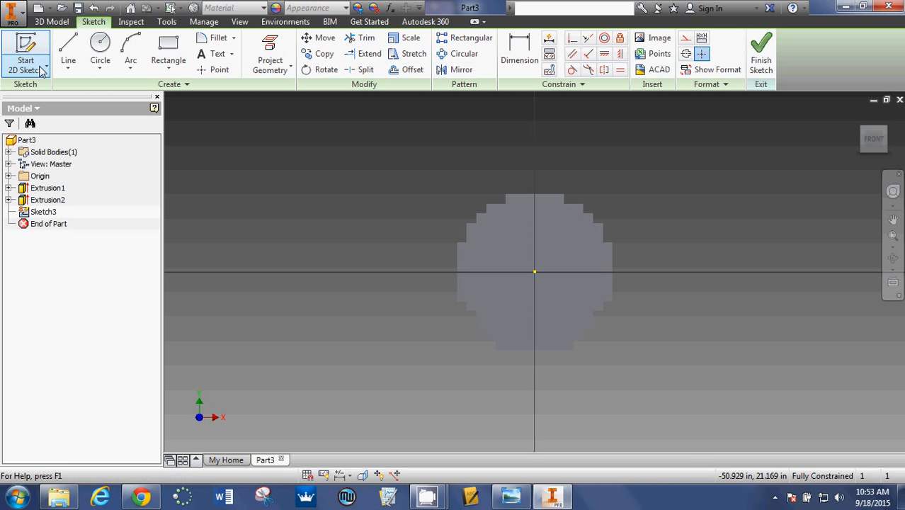
- Draw a two-point rectangle 1 in wide and 6 in tall inside the left vertical edge, starting at X -8, Y 3 in
left_click(179, 67)
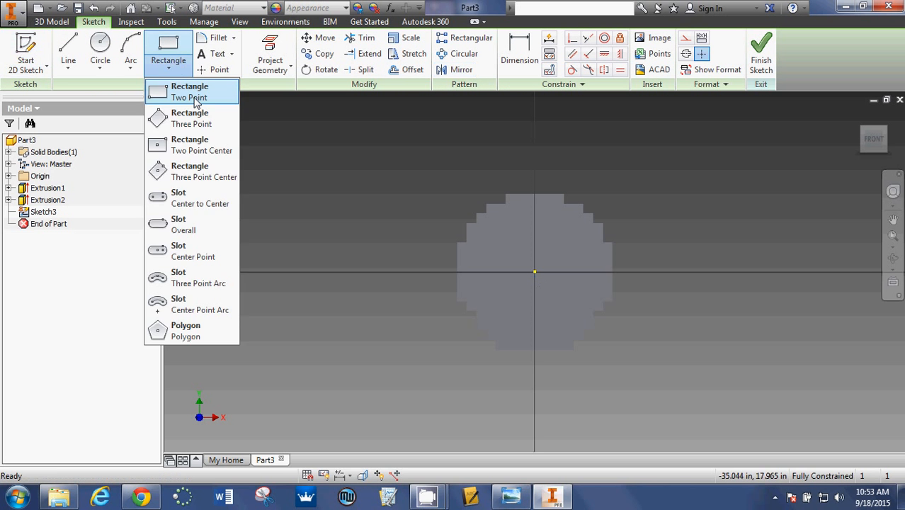
left_click(190, 95)
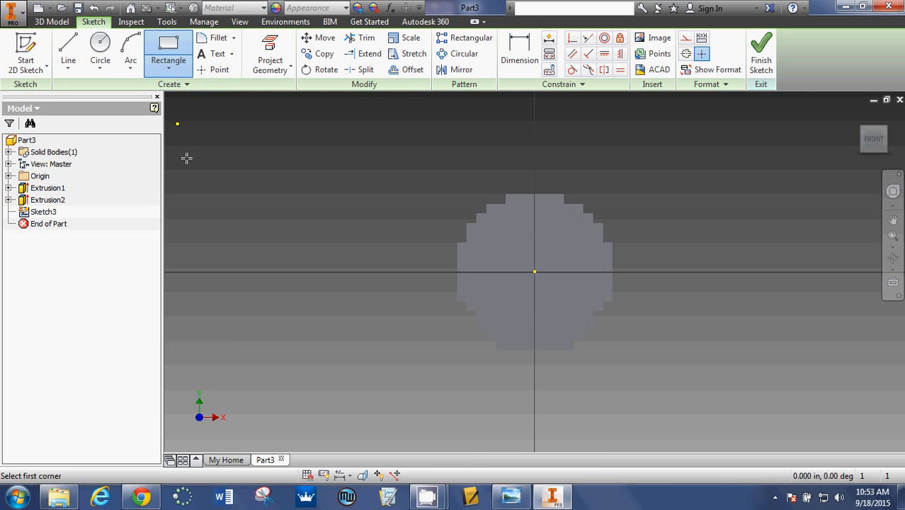
mouse_move(515, 504)
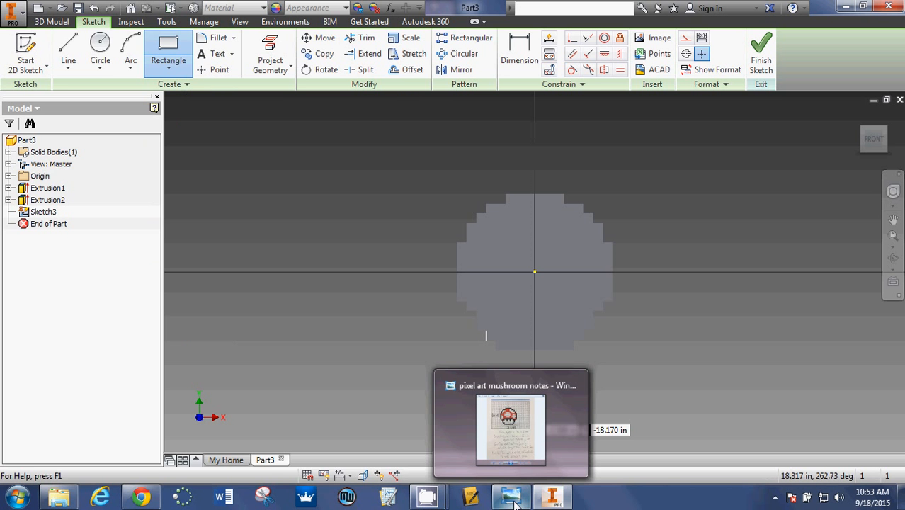
left_click(517, 503)
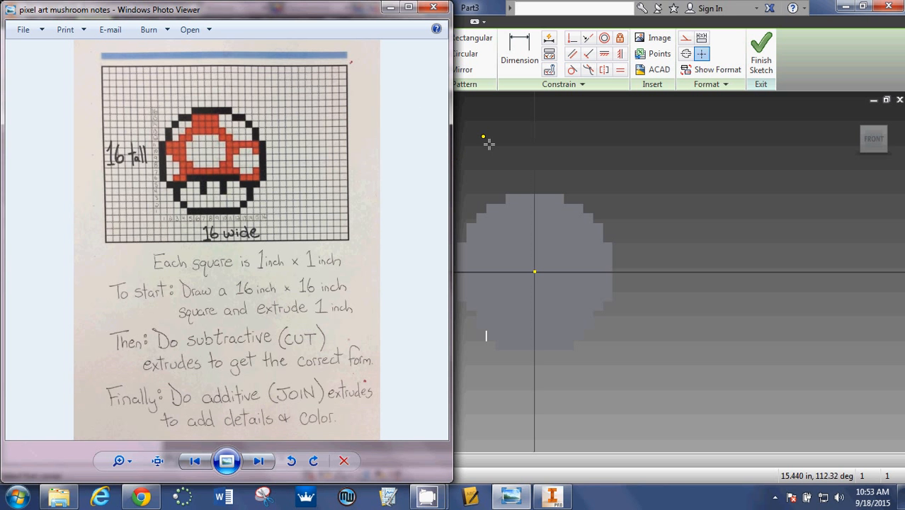
middle_click_drag(532, 156, 595, 144)
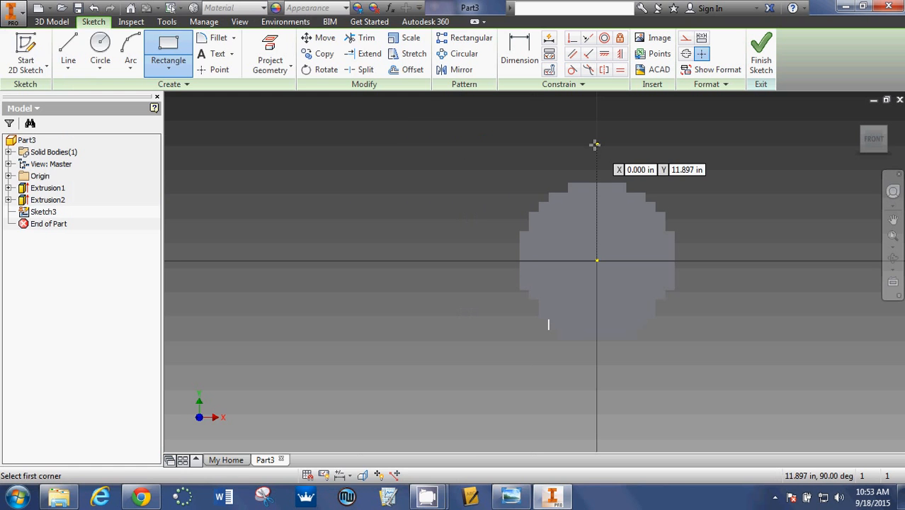
left_click(512, 500)
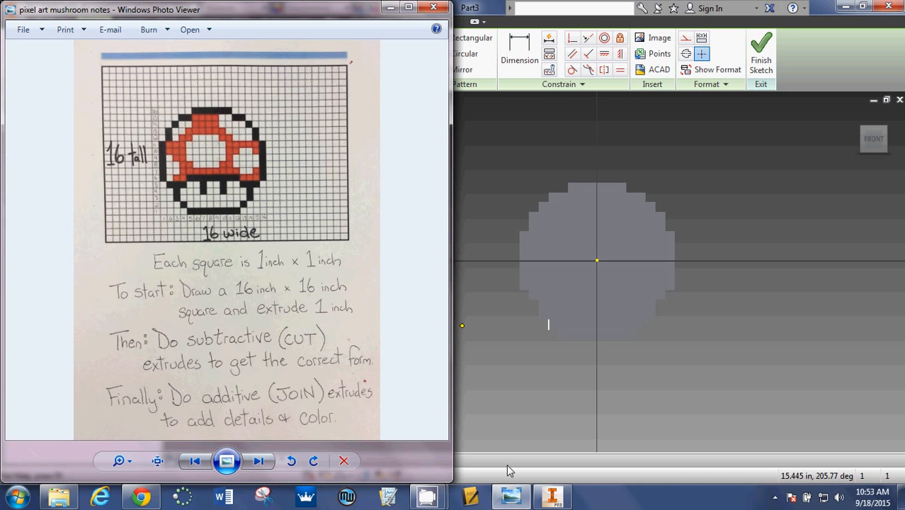
left_click(522, 231)
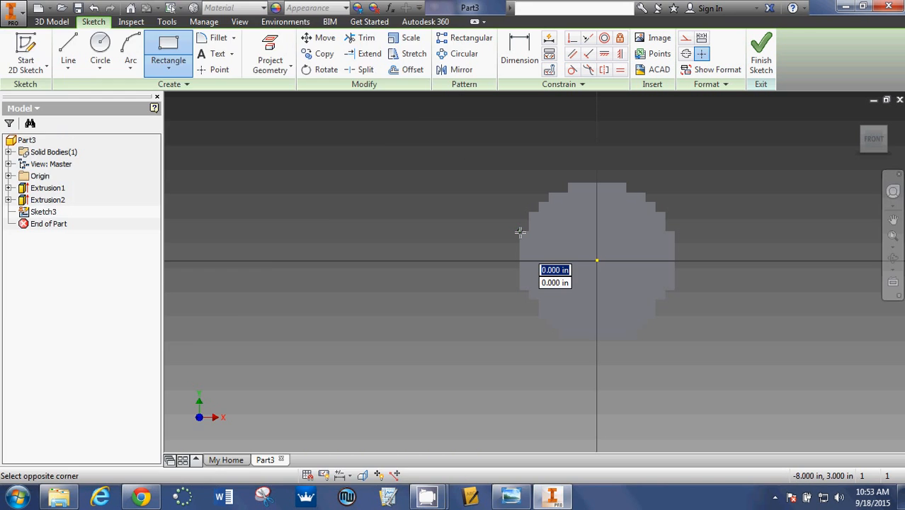
left_click(530, 289)
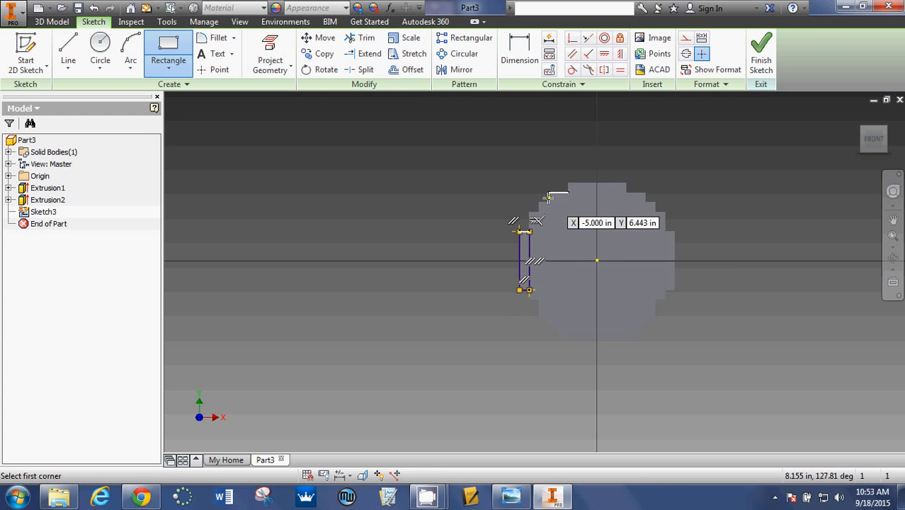
- Place the mushroom notes and the Inventor window side by side so both are visible
left_click(510, 497)
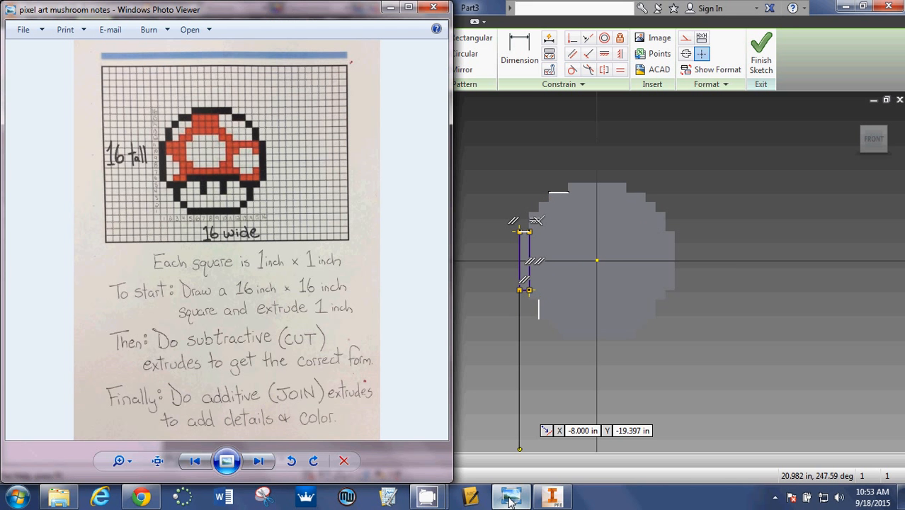
double_click(505, 6)
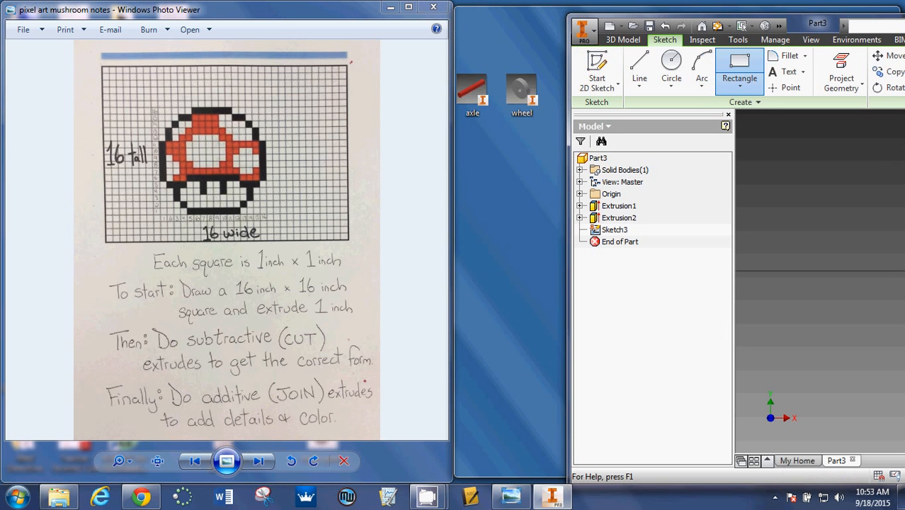
left_click_drag(903, 24, 904, 26)
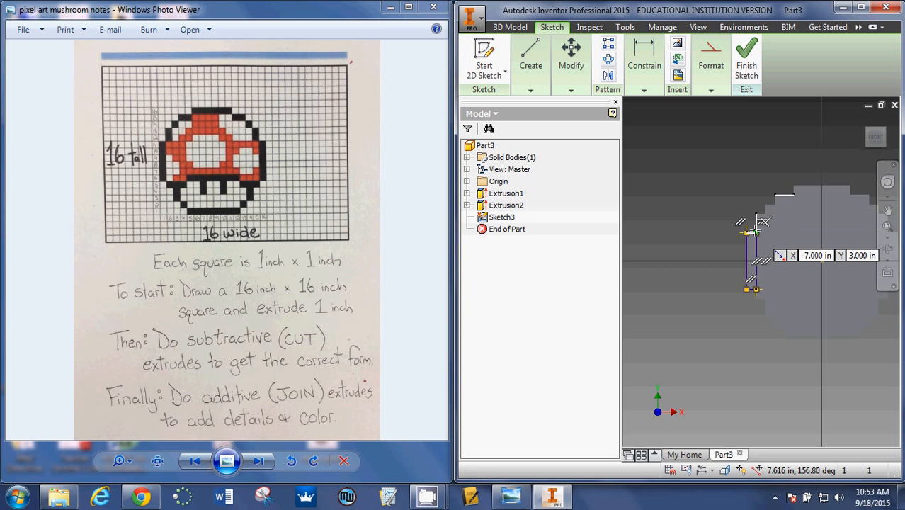
- Draw a 1 × 2 in rectangle and a 1 × 1 in rectangle up the steps of the part's upper-left edge
scroll(756, 230, "down", 1)
left_click(756, 234)
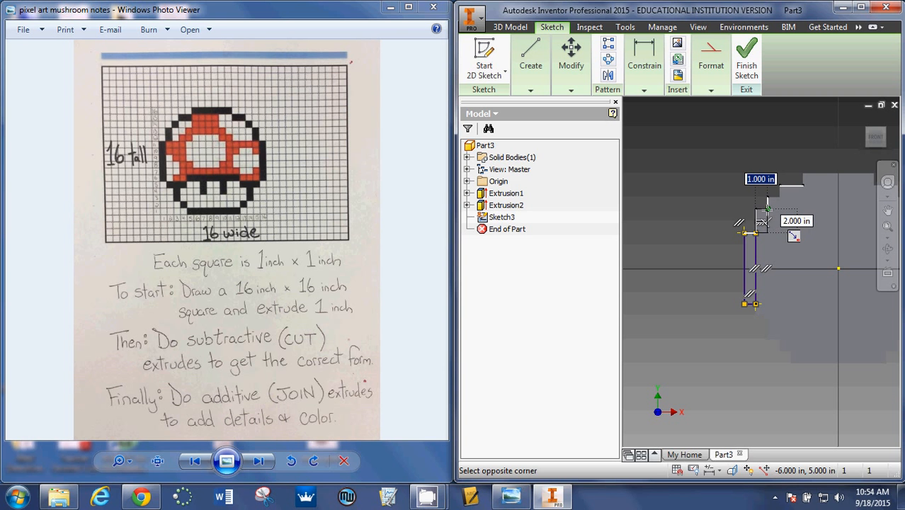
left_click(768, 207)
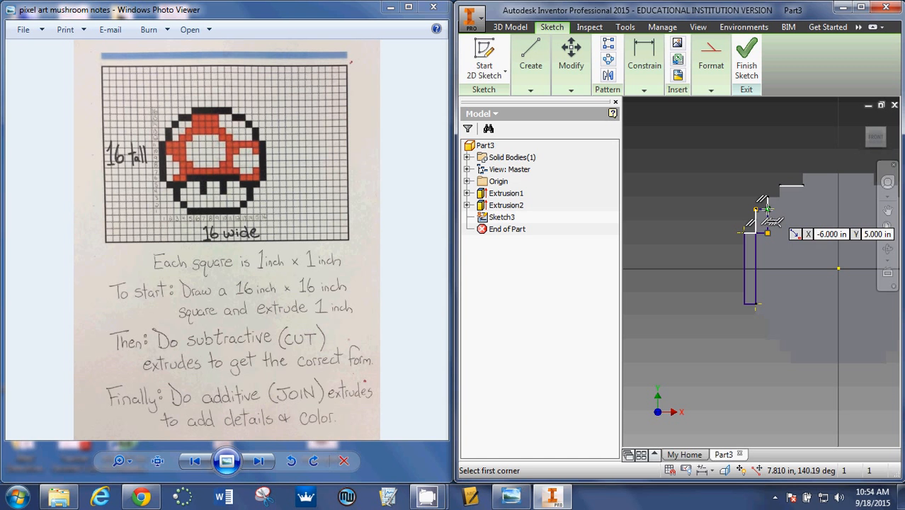
left_click(768, 208)
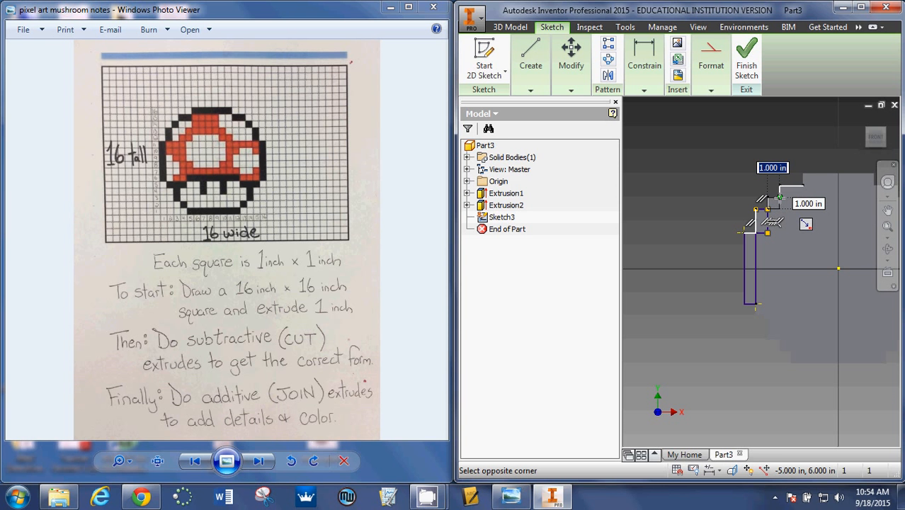
left_click(779, 197)
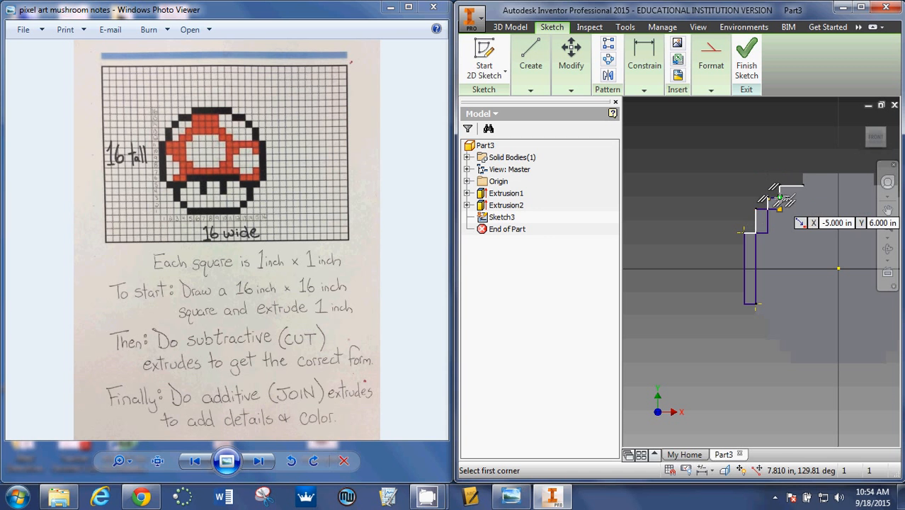
- Draw a 2 × 1 in rectangle on the next upper-left step and a 3 × 1 in rectangle along the top edge to the vertical axis
left_click(779, 197)
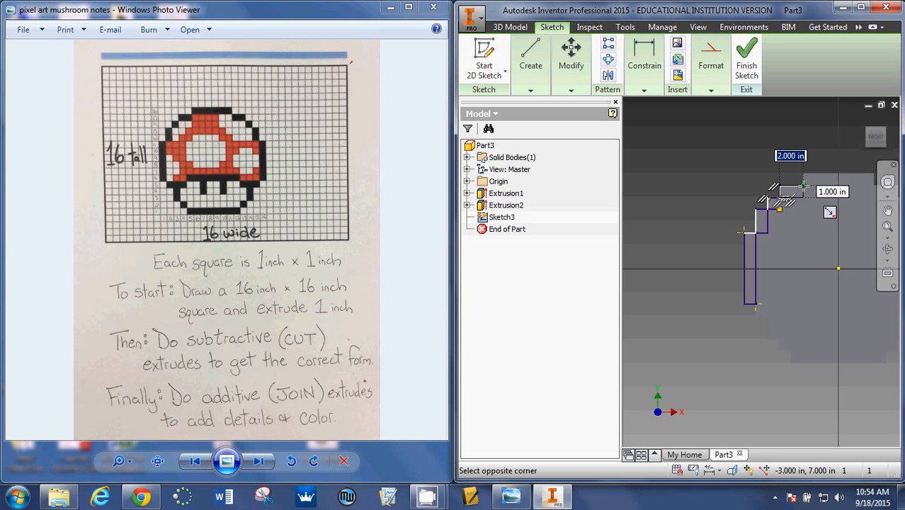
left_click(803, 186)
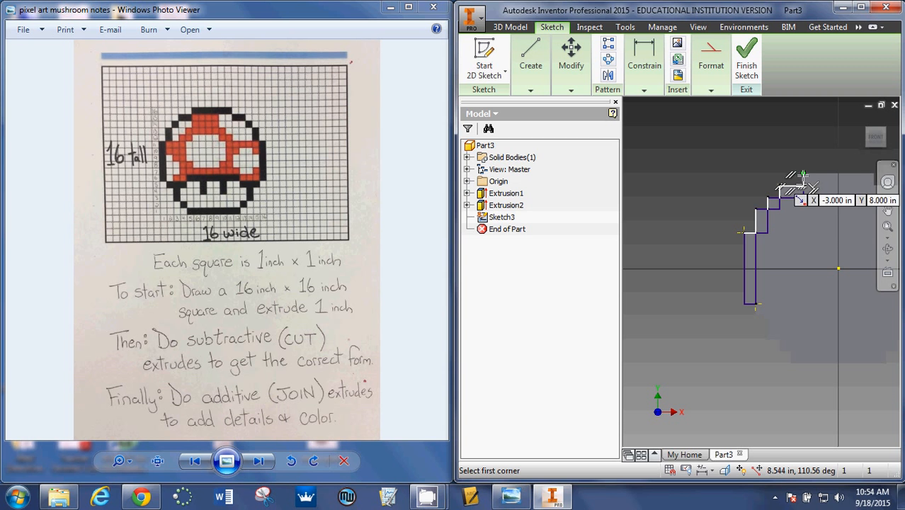
left_click(803, 174)
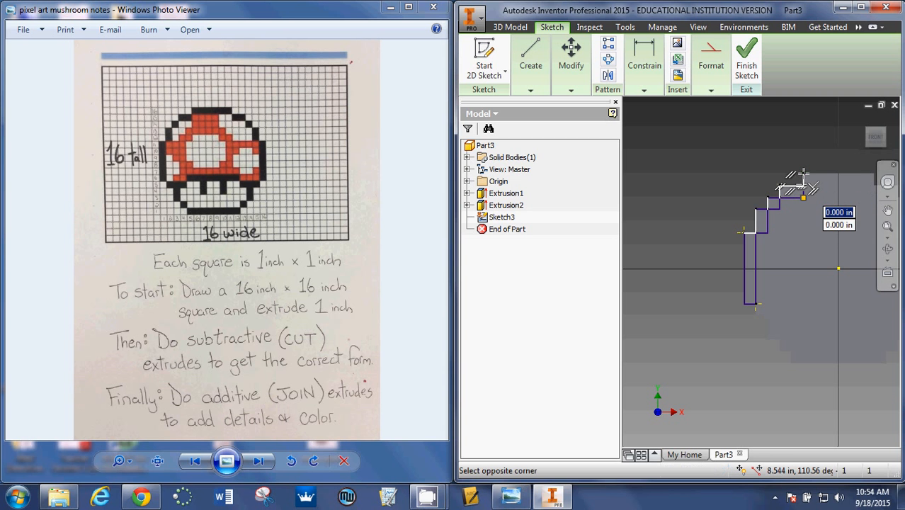
left_click(841, 185)
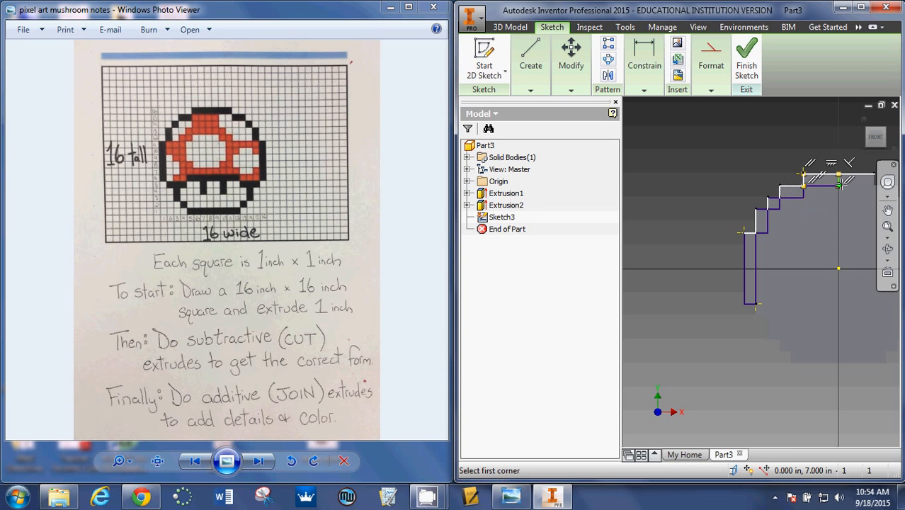
- Draw a 3 in wide, 1 in tall rectangle downward from the lower-right corner of the tall left-edge rectangle
left_click(757, 301)
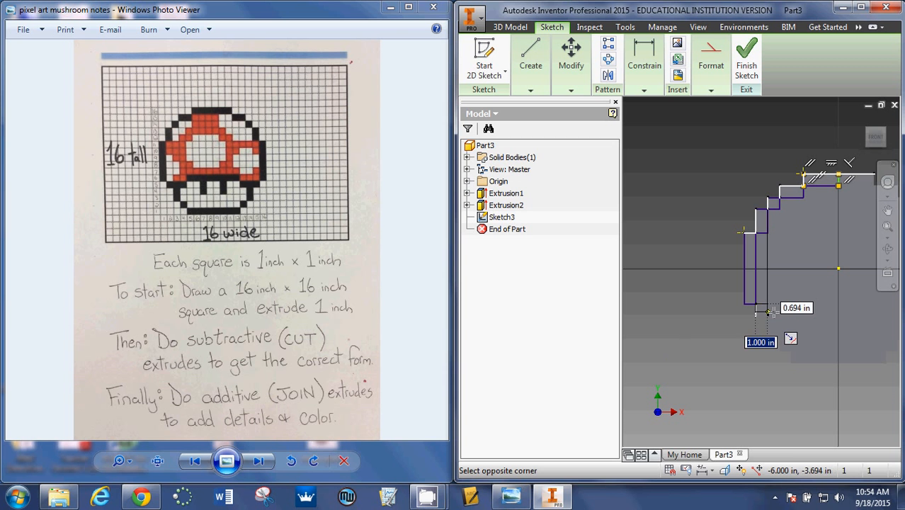
type("3")
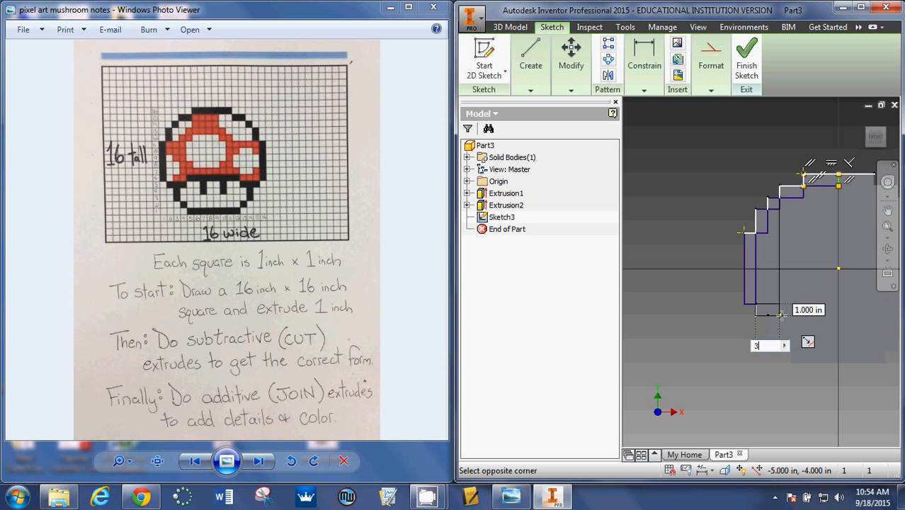
key("Tab")
type("1")
key("Return")
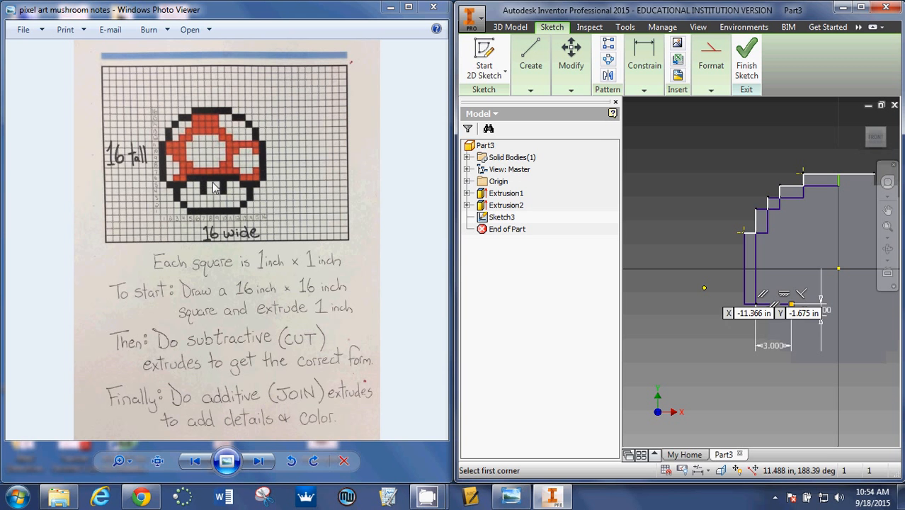
- Draw a rectangle about 4 × 1.325 in from the 3 in rectangle's upper-right corner to the vertical axis, and a 1 × 2 in rectangle at the lower-left step
left_click(793, 304)
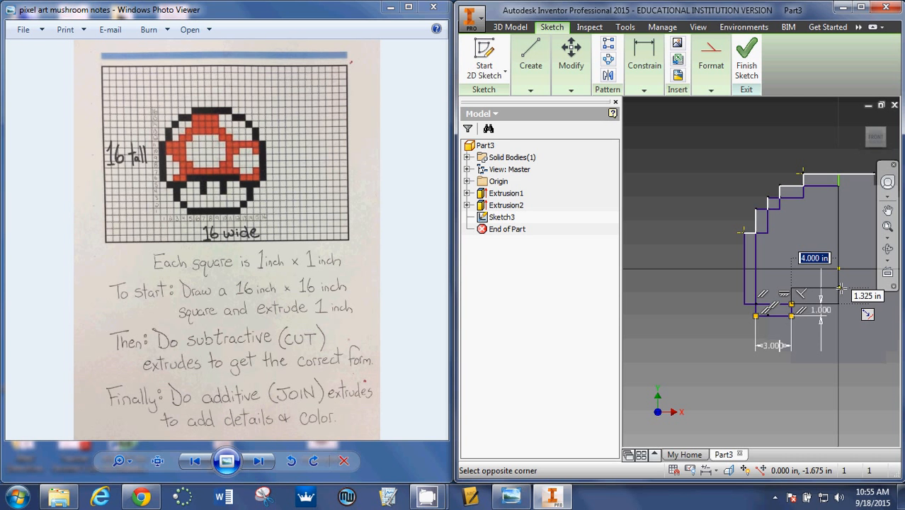
left_click(840, 287)
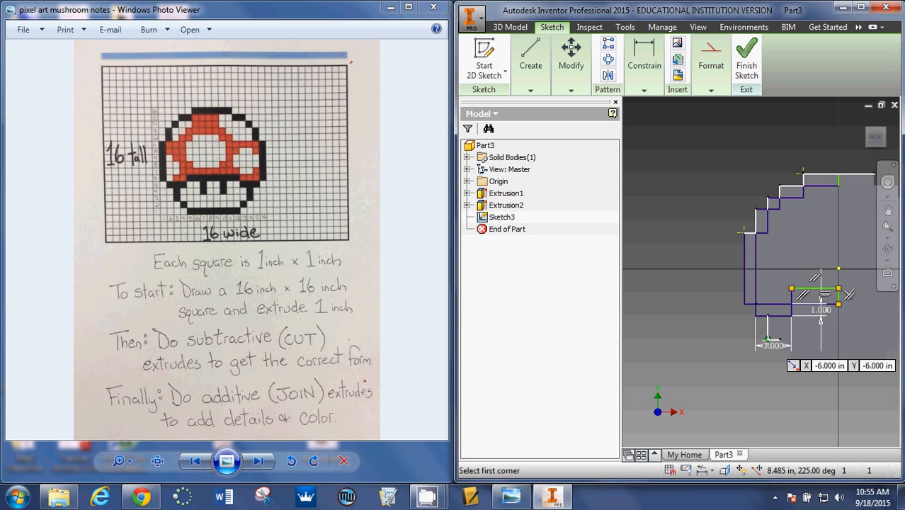
left_click(768, 339)
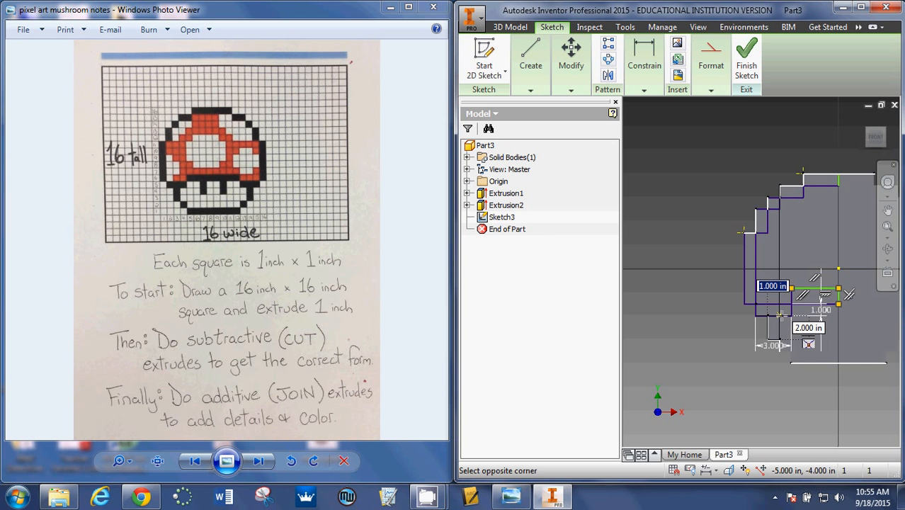
key("Return")
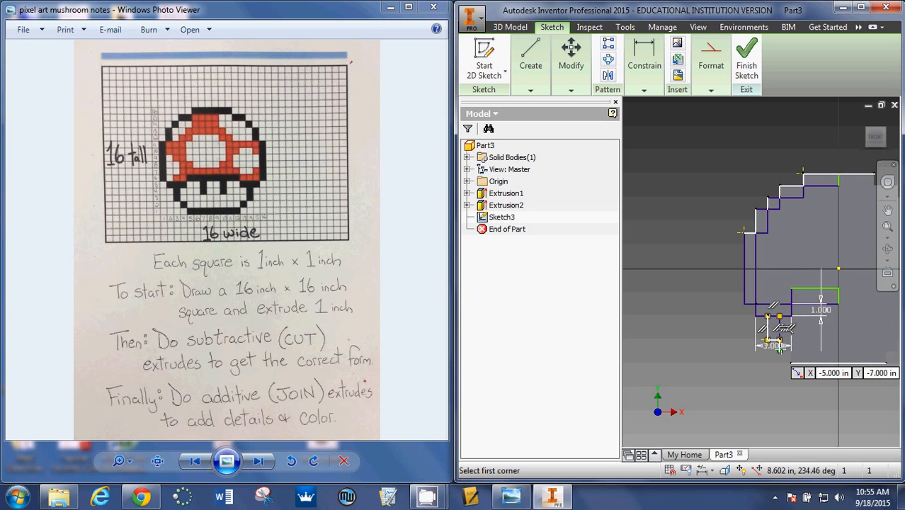
- Draw a 1 × 1 in rectangle at the lower-left step and a 4 × 1 in rectangle along the bottom edge to the vertical axis
left_click(780, 350)
left_click(780, 348)
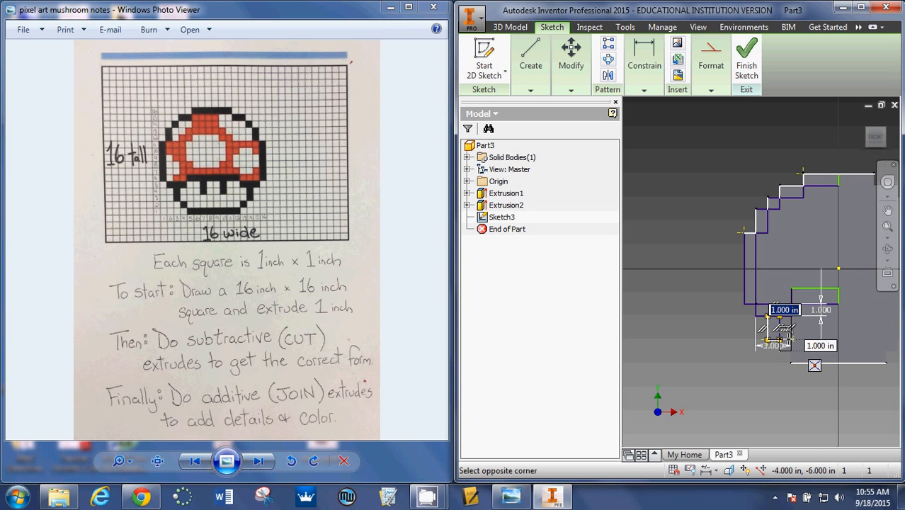
key("Return")
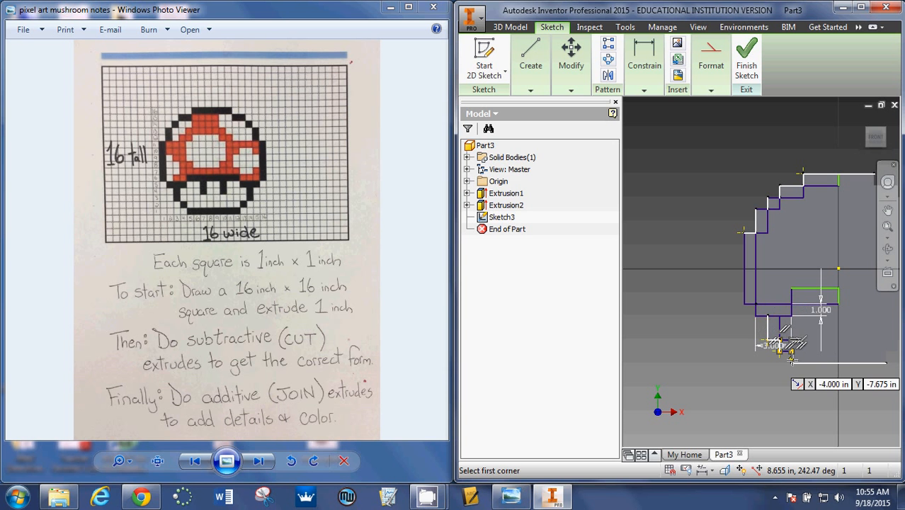
left_click(792, 360)
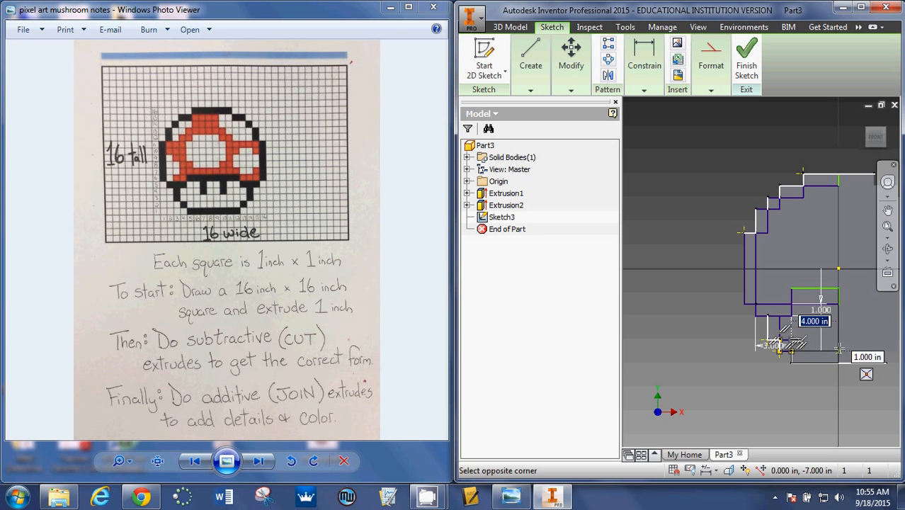
left_click(840, 349)
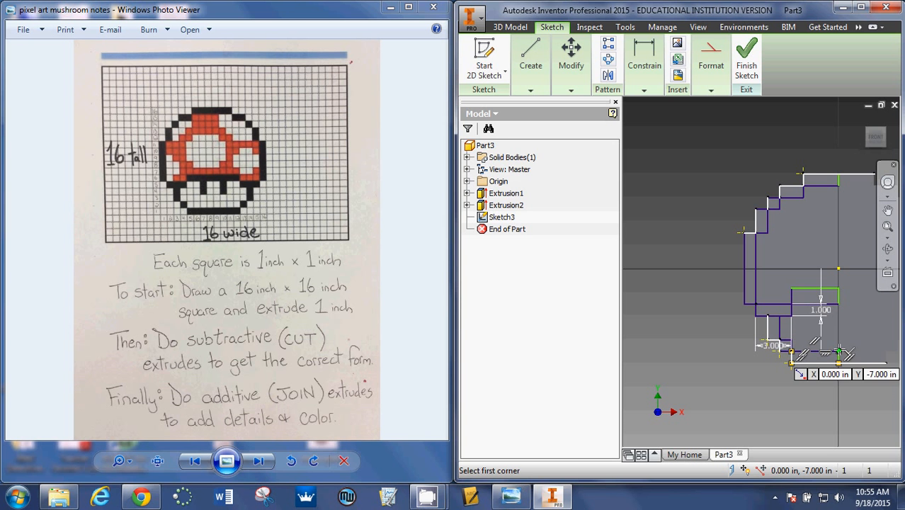
- Draw a vertical line through the origin, extending past the top and bottom of the part
left_click(876, 139)
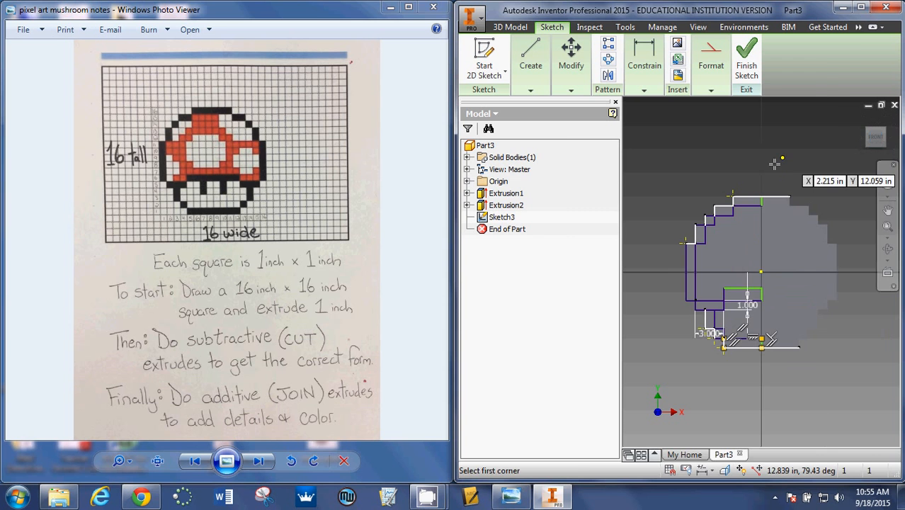
left_click(862, 7)
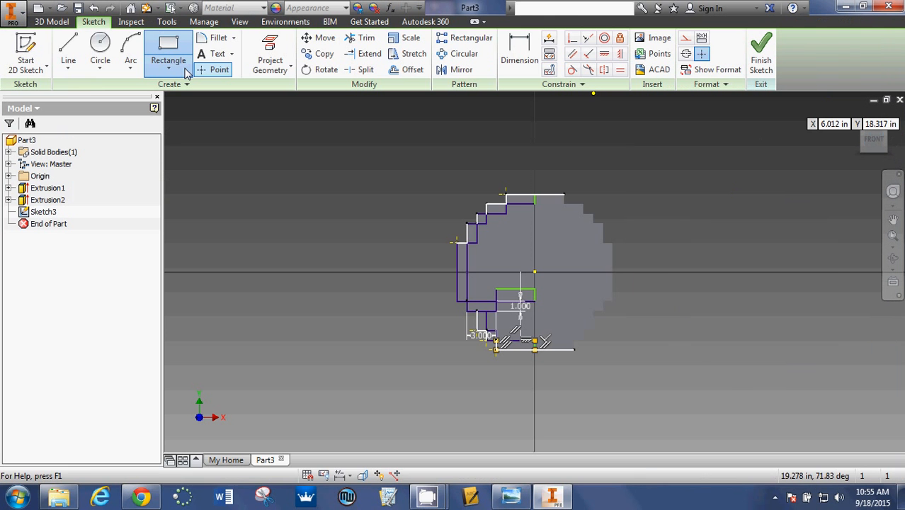
left_click(58, 41)
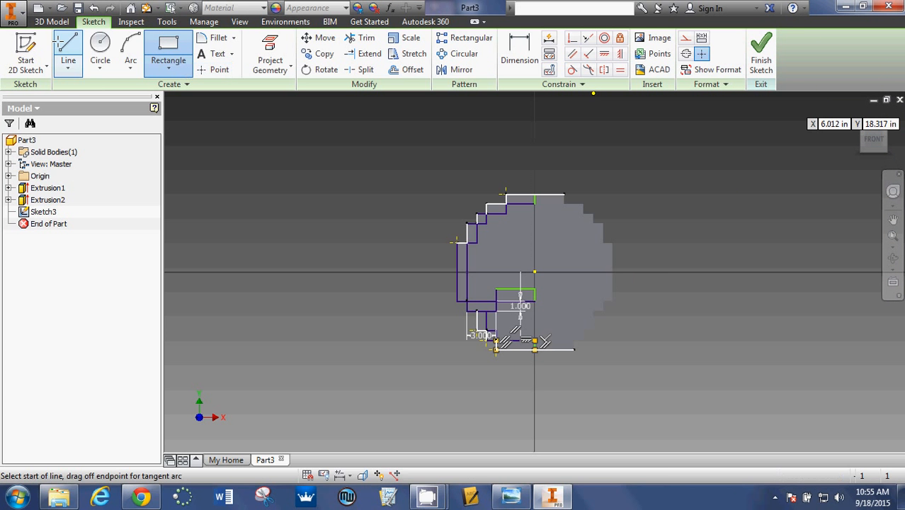
left_click(535, 167)
left_click(535, 382)
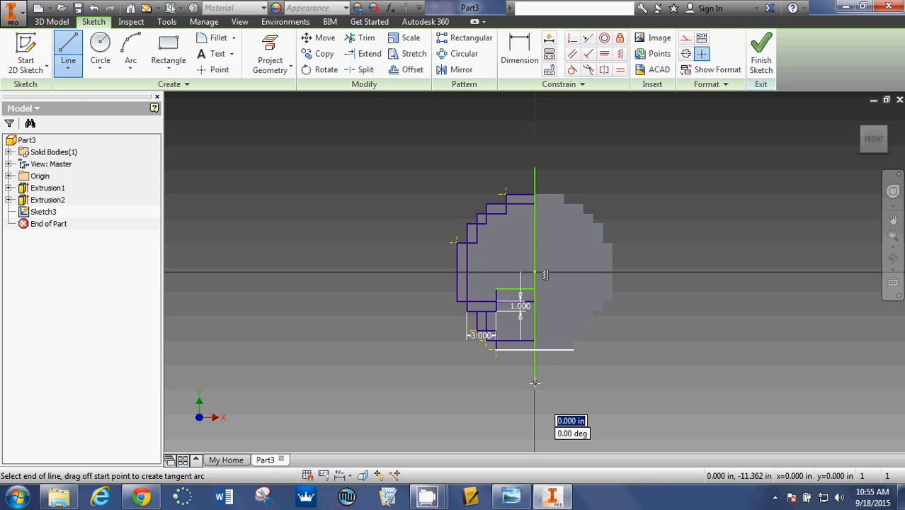
right_click(599, 367)
left_click(653, 367)
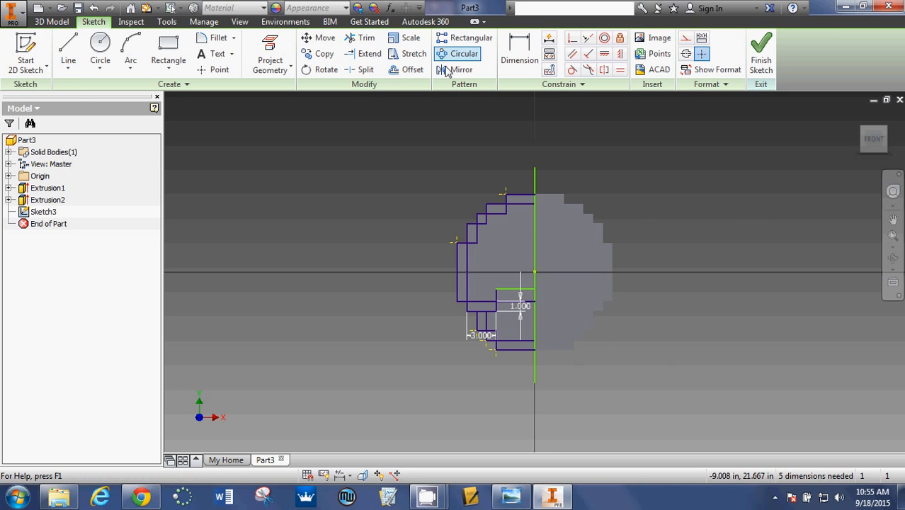
- Mirror the left-half outline across the vertical centre line and finish the sketch
left_click(455, 69)
mouse_move(423, 159)
left_mouse_down()
mouse_move(569, 346)
mouse_move(536, 404)
left_mouse_up()
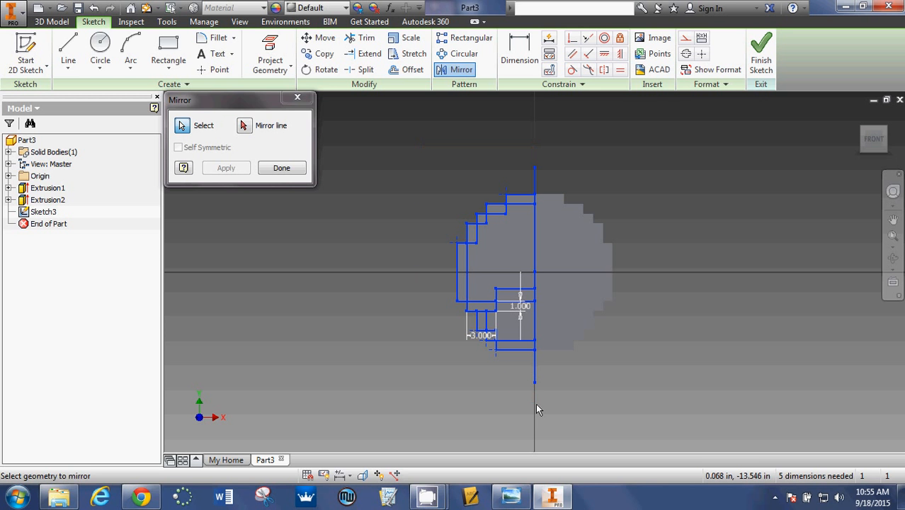
left_click(246, 127)
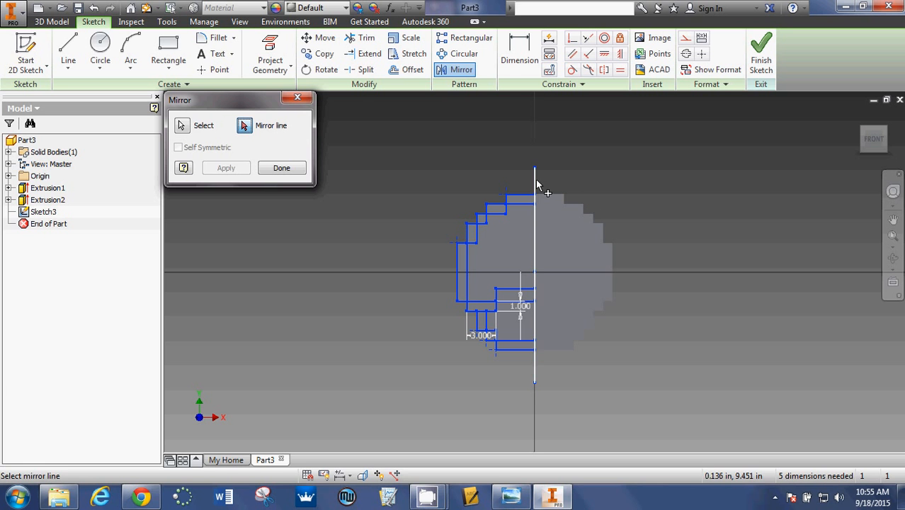
left_click(535, 186)
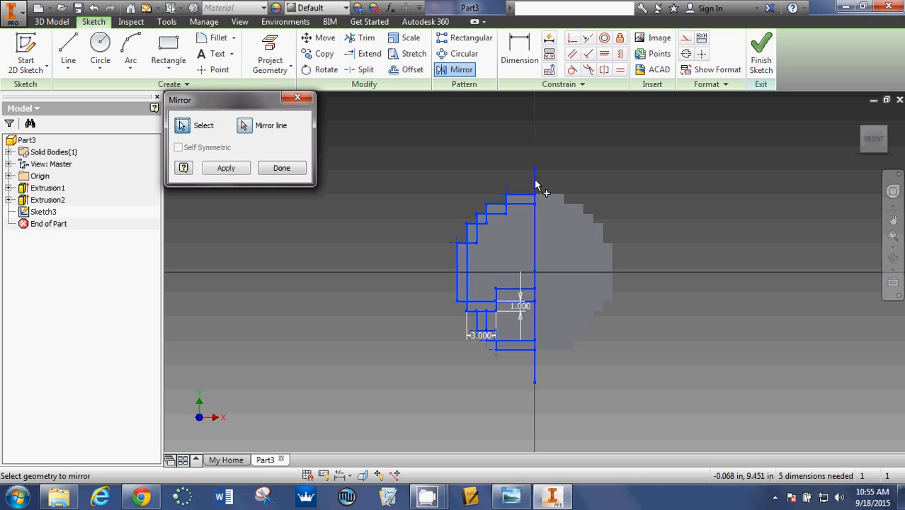
left_click(239, 172)
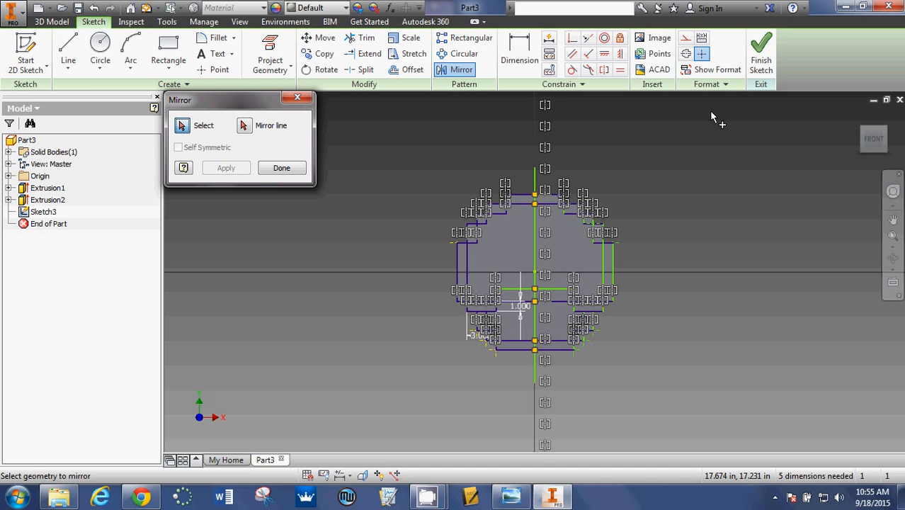
left_click(760, 62)
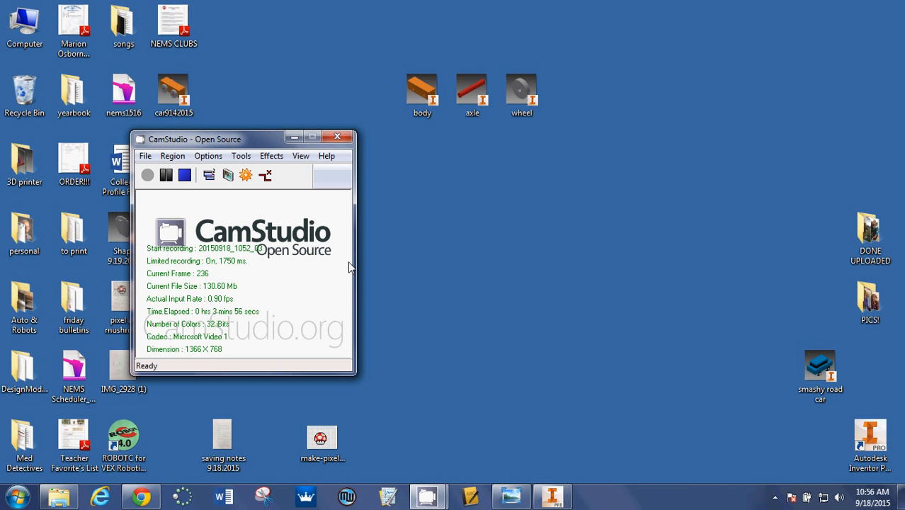
- Start an extrusion of the outline sketch in an isometric view, using the Join operation
left_click(549, 501)
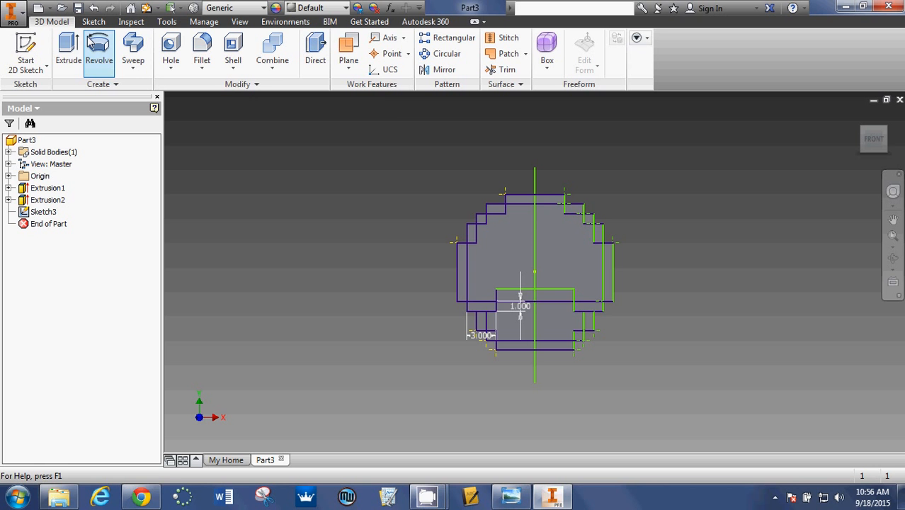
key("e")
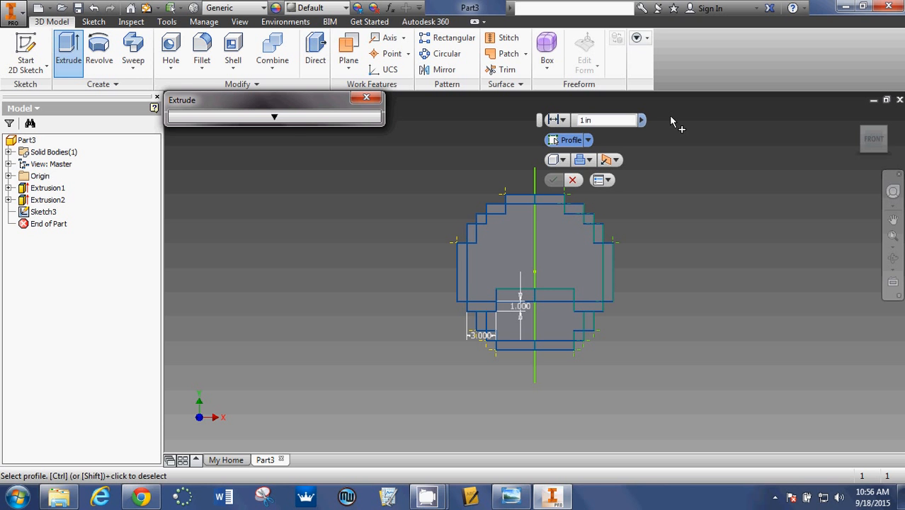
left_click(863, 133)
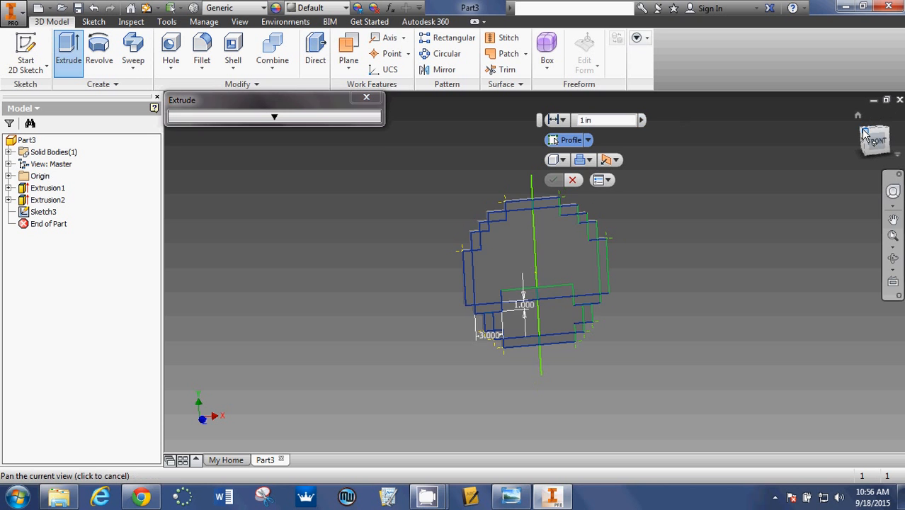
left_click(859, 119)
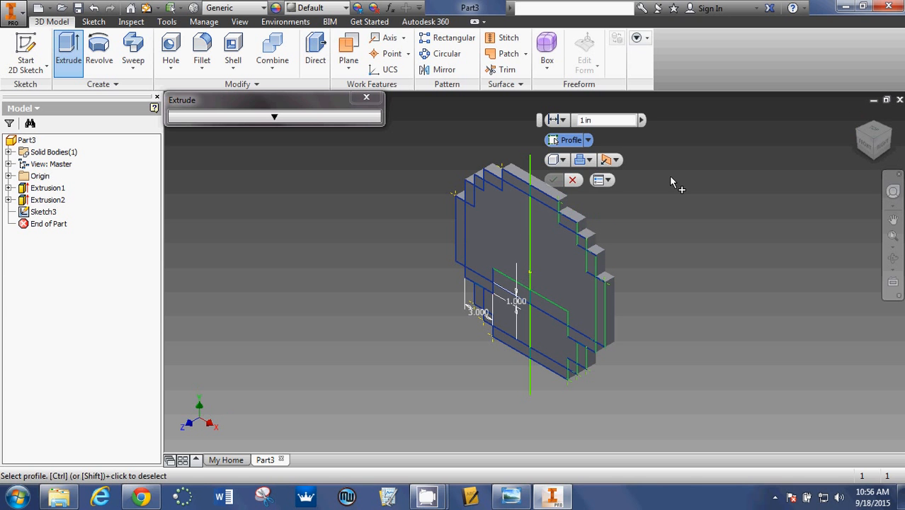
left_click(602, 160)
left_click(591, 160)
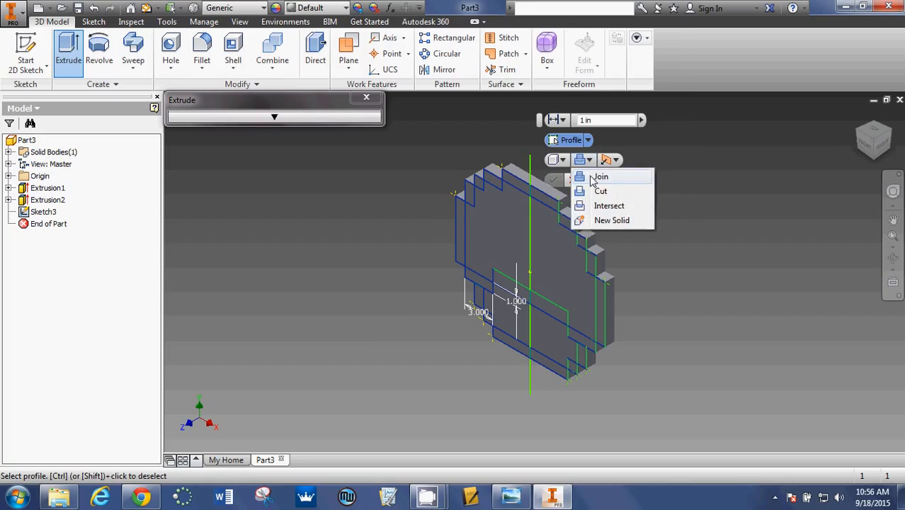
left_click(595, 177)
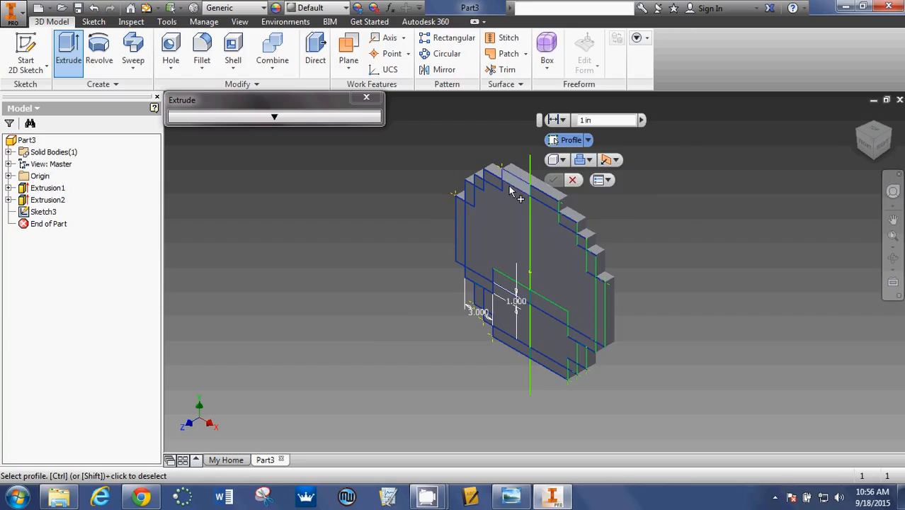
- Select the black-outline regions around the cap, across the middle band and around the stem as the extrusion profiles
left_click(473, 195)
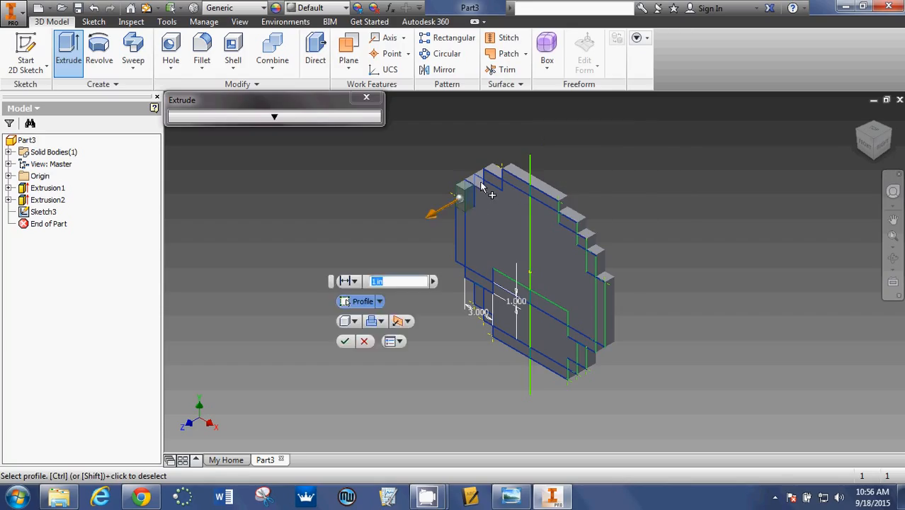
left_click(461, 235)
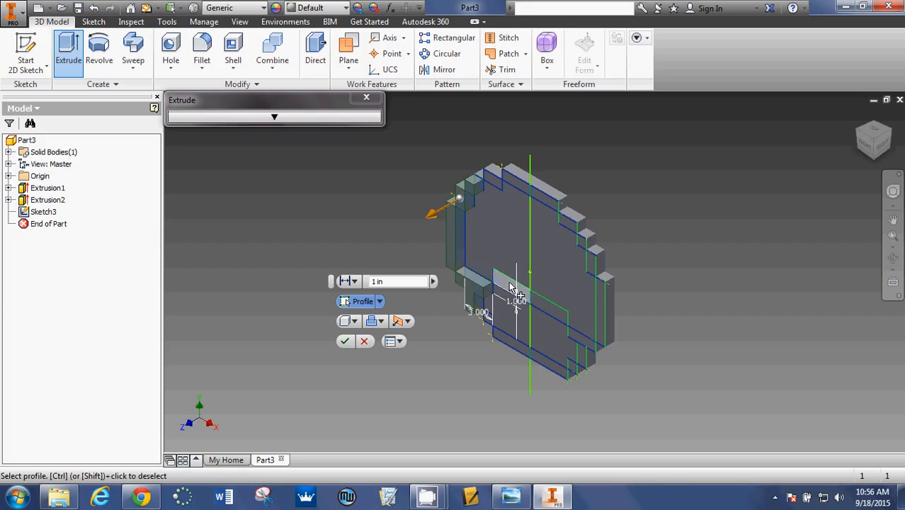
left_click(511, 287)
left_click(499, 186)
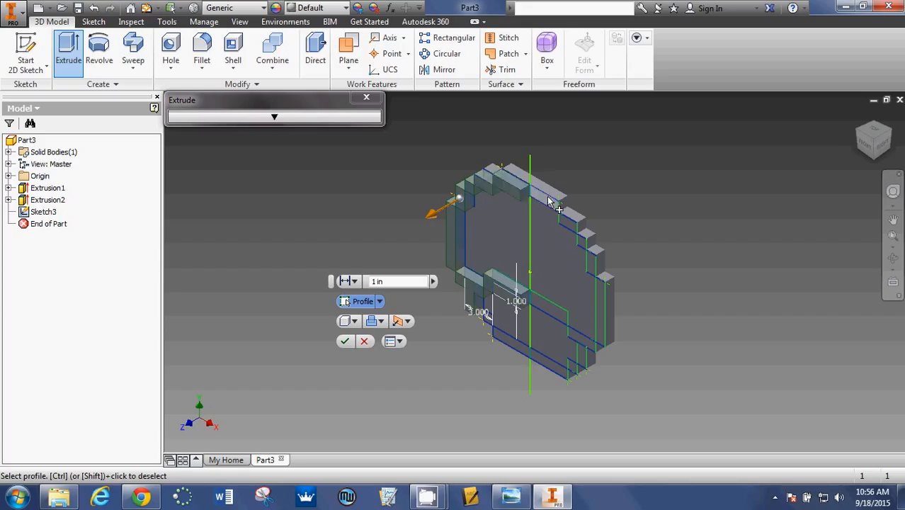
left_click(550, 202)
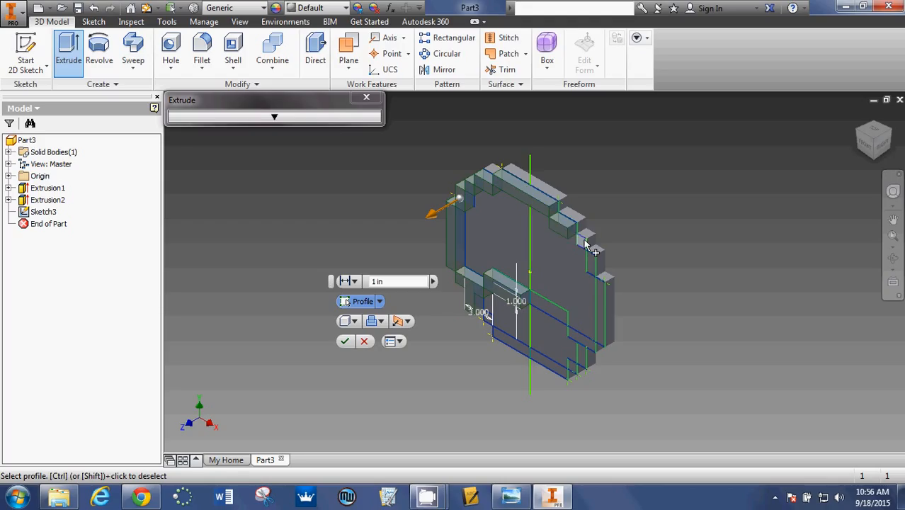
left_click(585, 245)
left_click(590, 268)
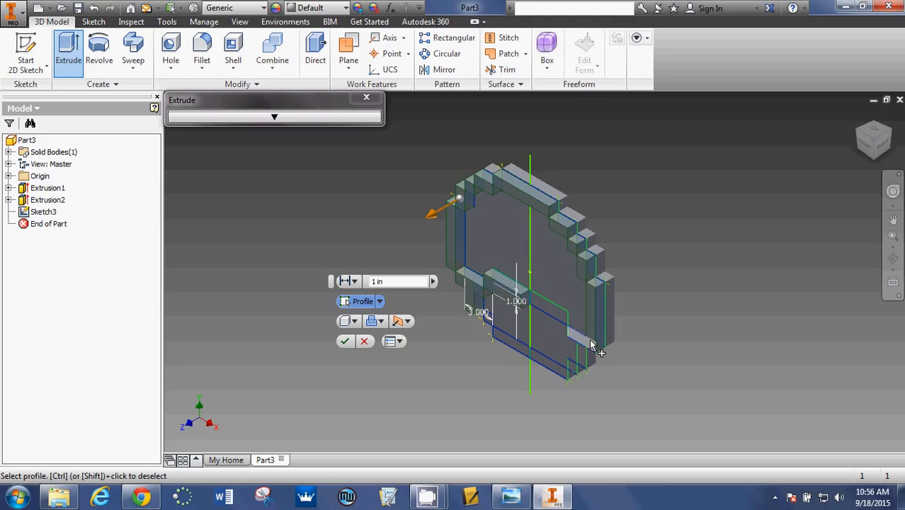
left_click(592, 343)
left_click(559, 315)
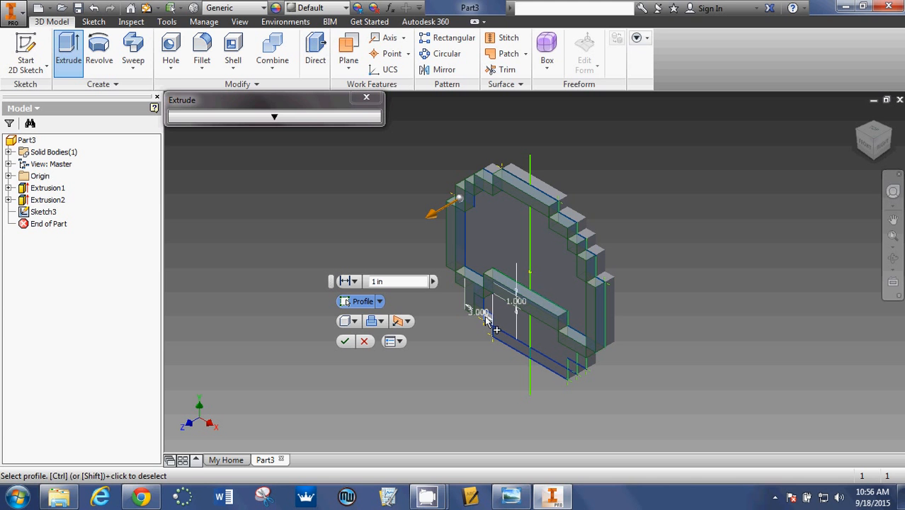
left_click(492, 323)
left_click(531, 360)
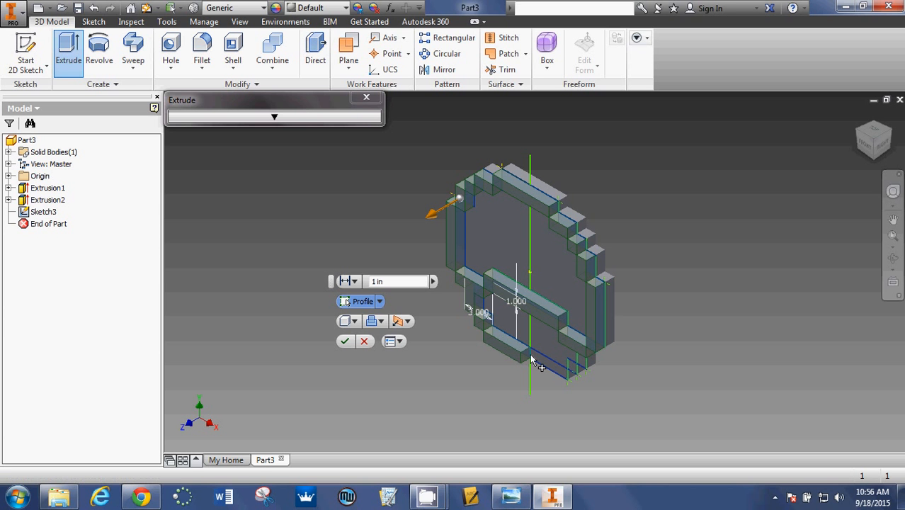
left_click(585, 365)
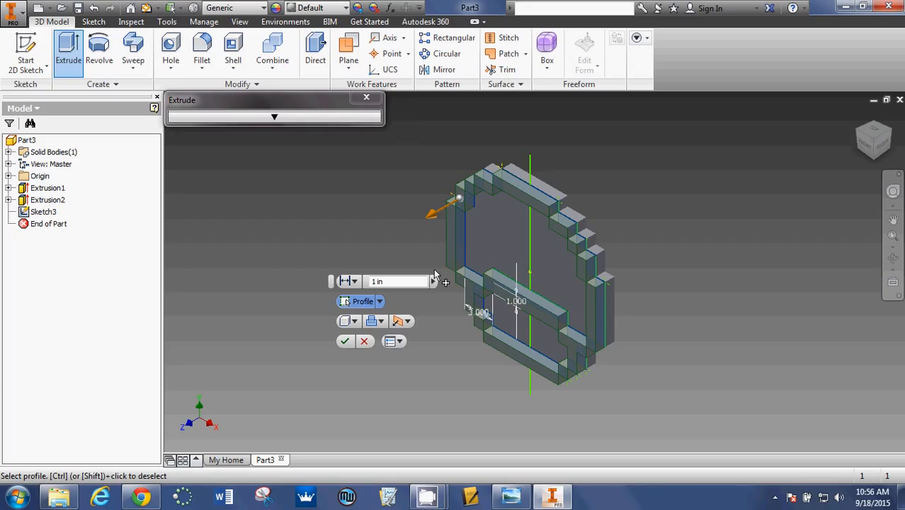
- Extrude the selected outline regions by 0.25 in
left_click_drag(396, 282, 342, 285)
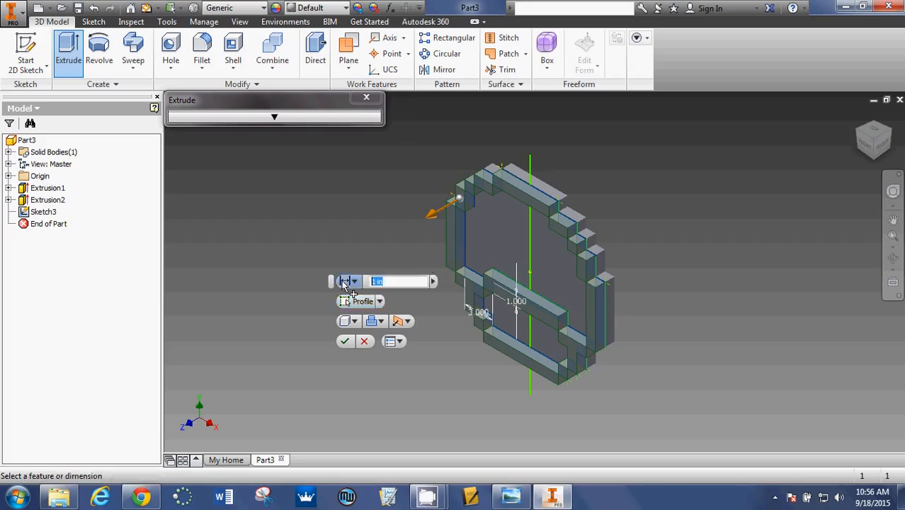
type(".25")
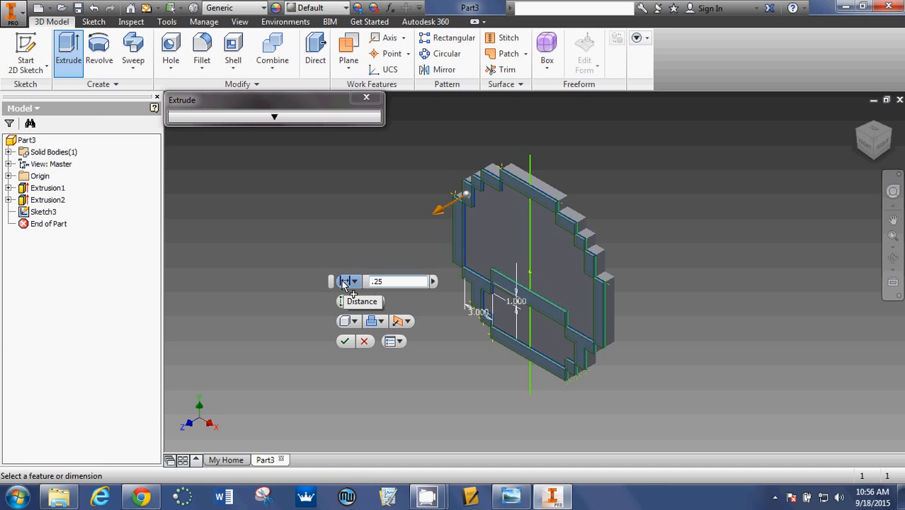
key("Return")
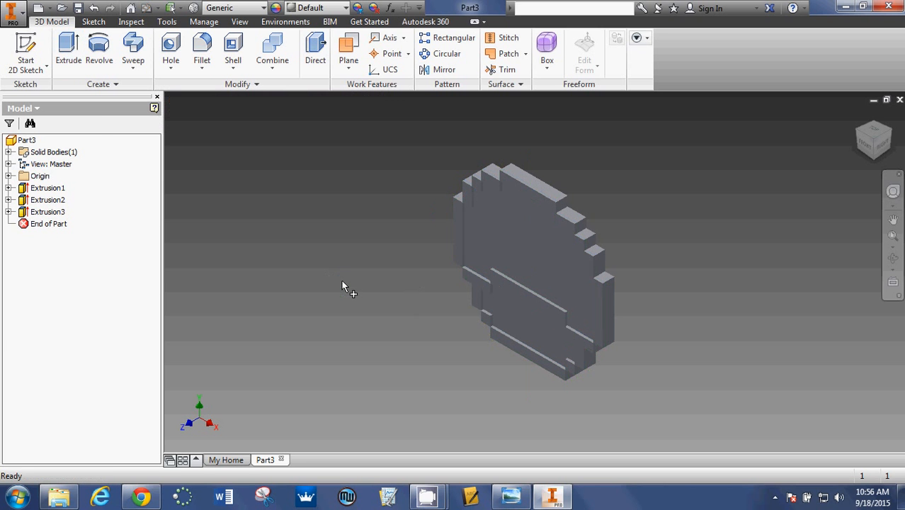
- Apply the Fine Textured - Black appearance to the outline extrusion
left_click(56, 214)
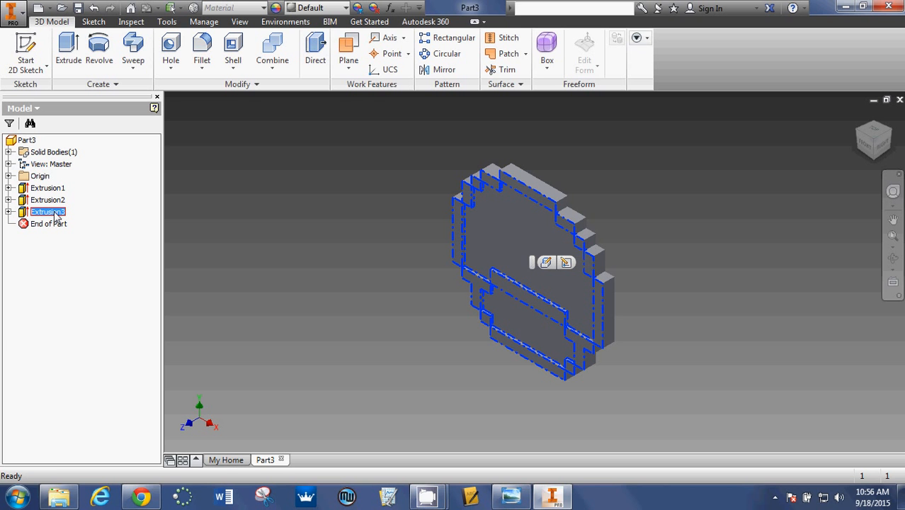
left_click(323, 9)
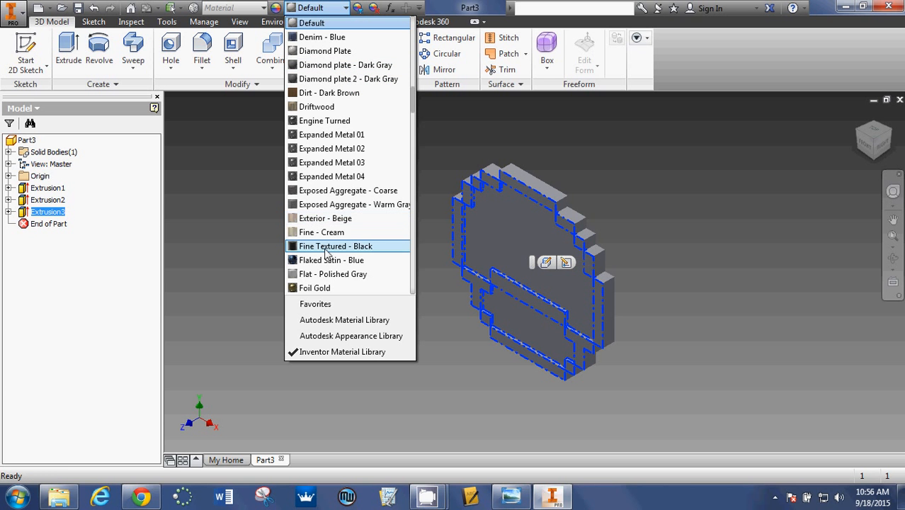
left_click(327, 248)
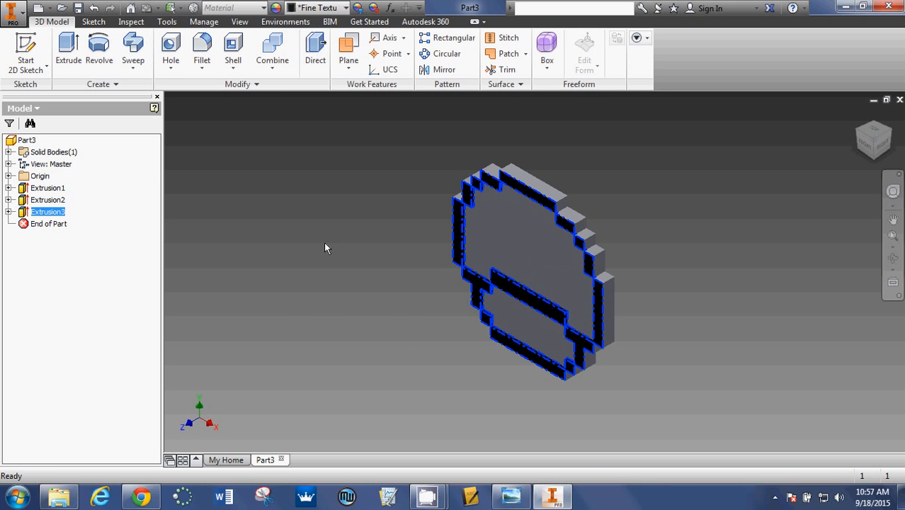
left_click(324, 243)
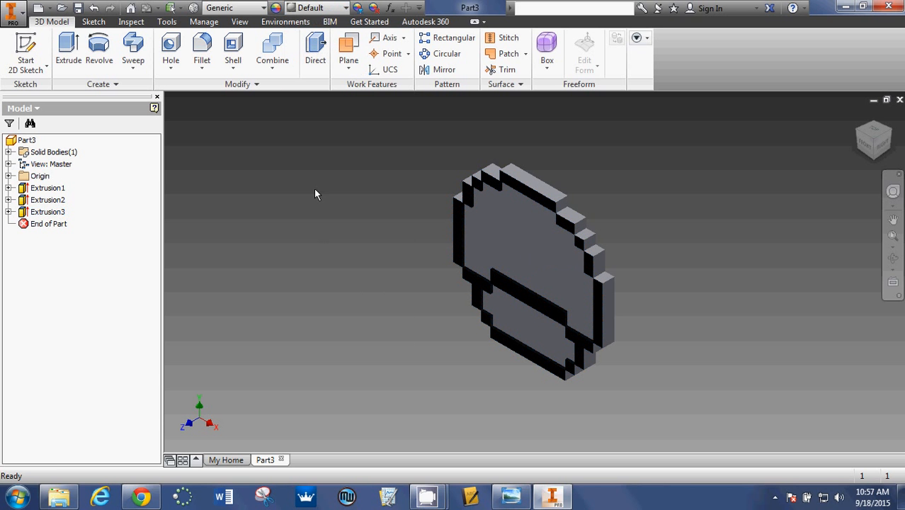